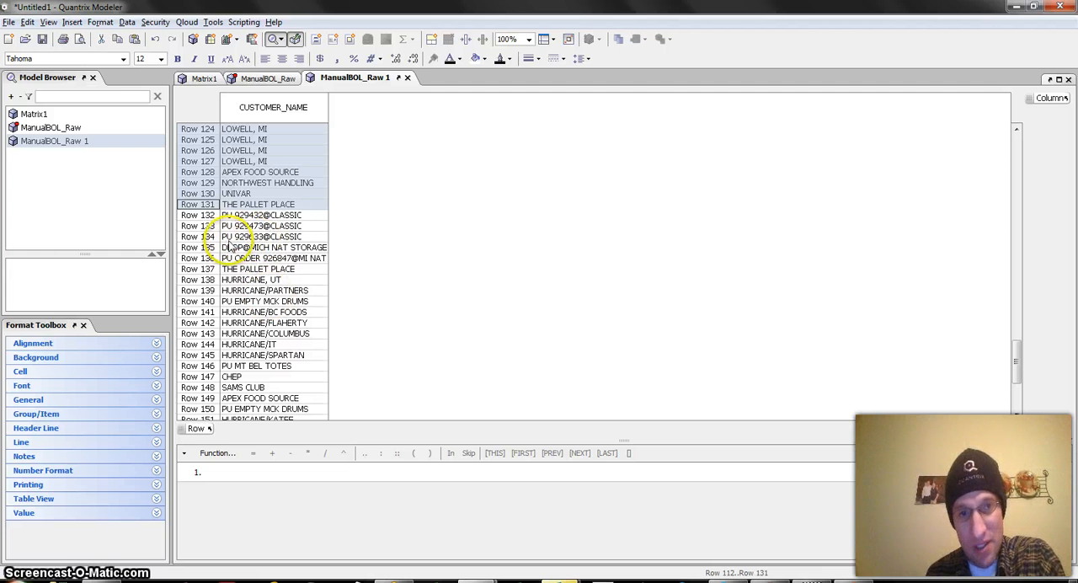
pyautogui.moveTo(198, 216); pyautogui.dragTo(211, 238)
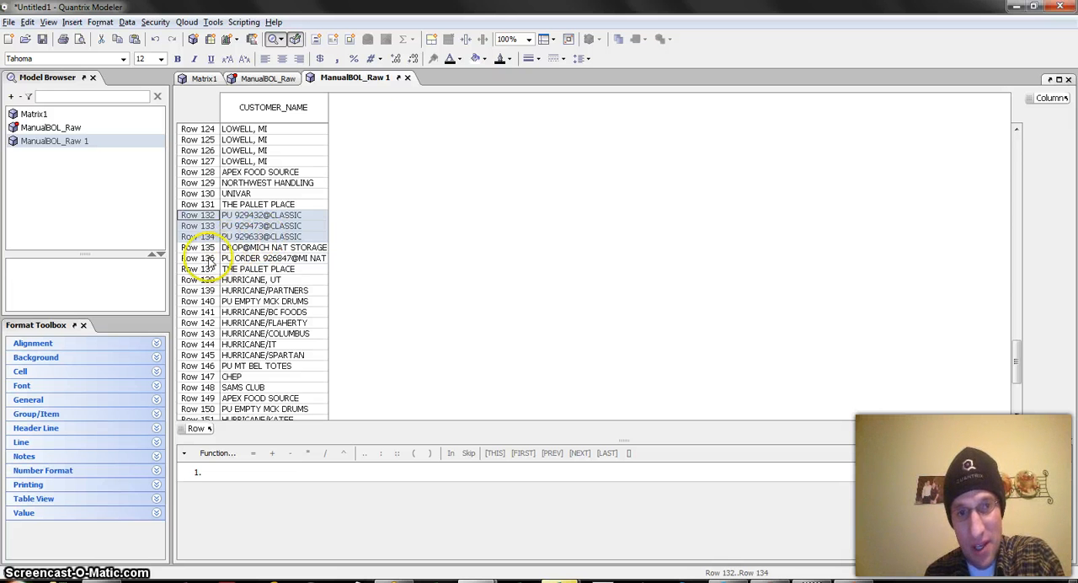
pyautogui.click(209, 257)
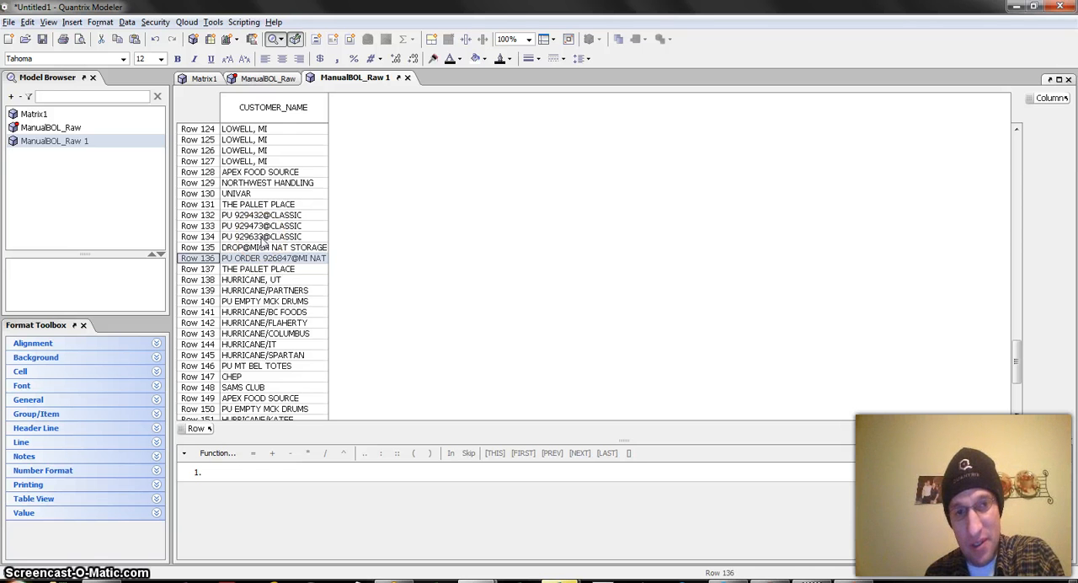
pyautogui.click(267, 259)
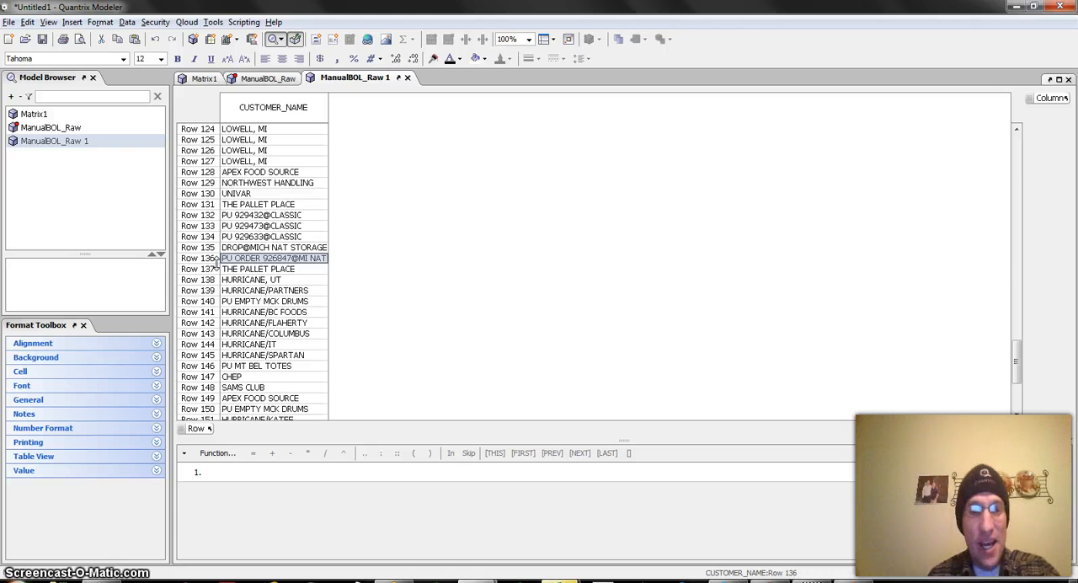
# Add a new column named "Find At" directly after the CUSTOMER_NAME column.
pyautogui.click(296, 108)
pyautogui.press('Return')
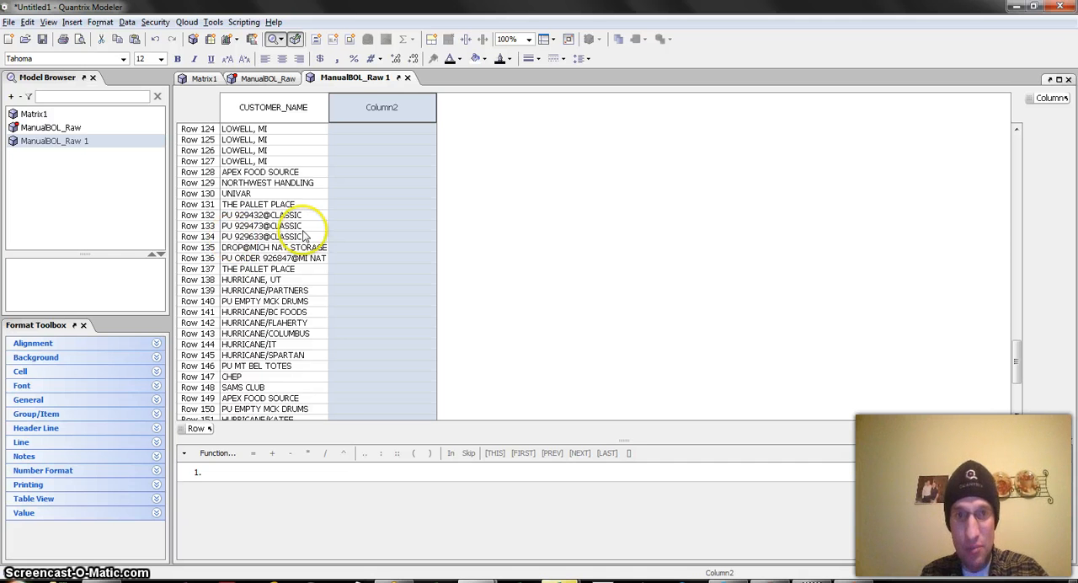
pyautogui.write('Find At')
pyautogui.press('Return')
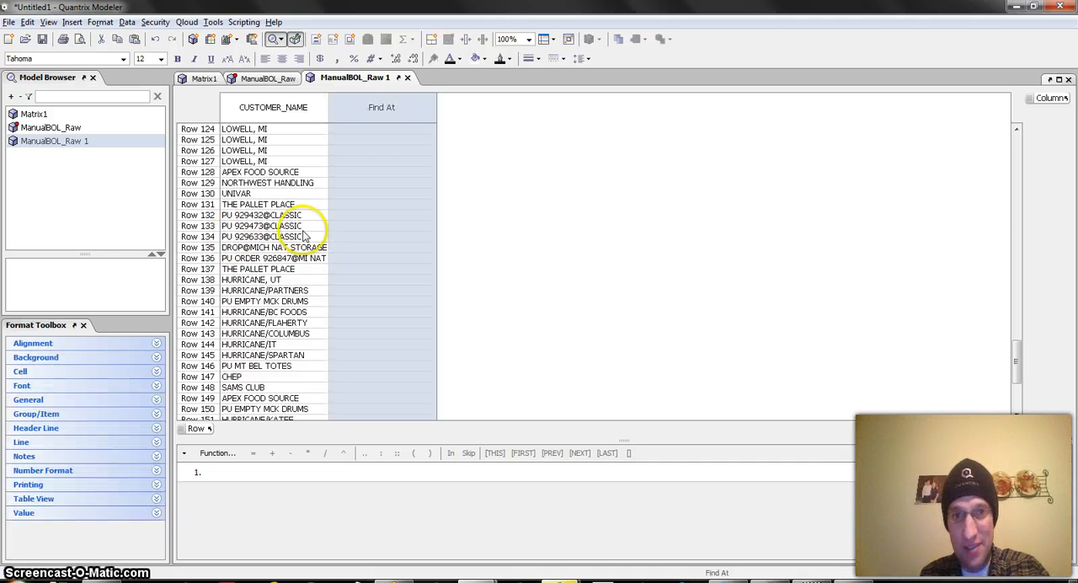
# Give the Find At column the formula find("@", CUSTOMER_NAME) to locate the @ sign in each customer name.
pyautogui.press('=')
pyautogui.write('find')
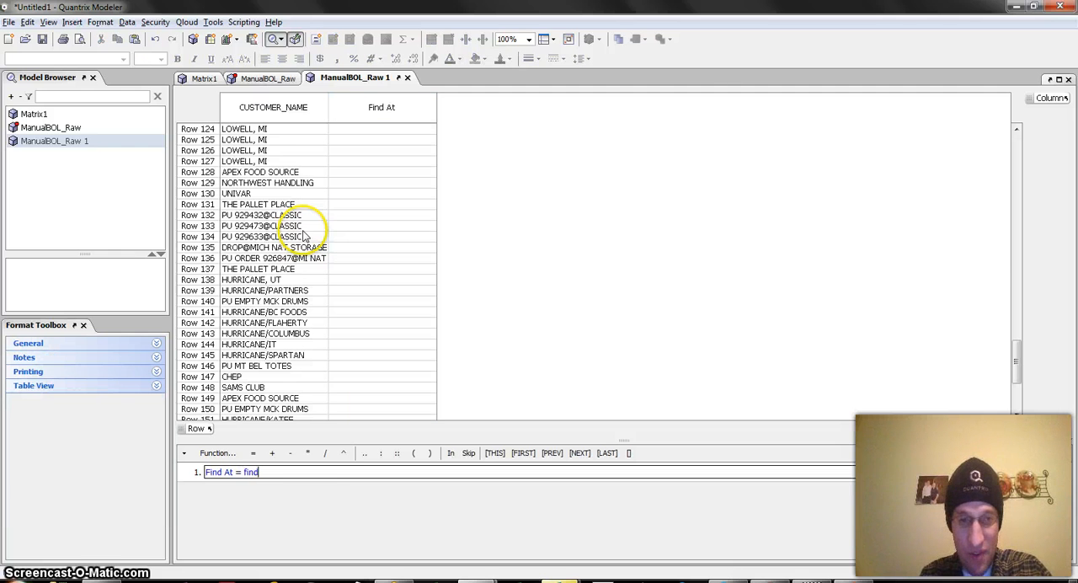
pyautogui.write('(')
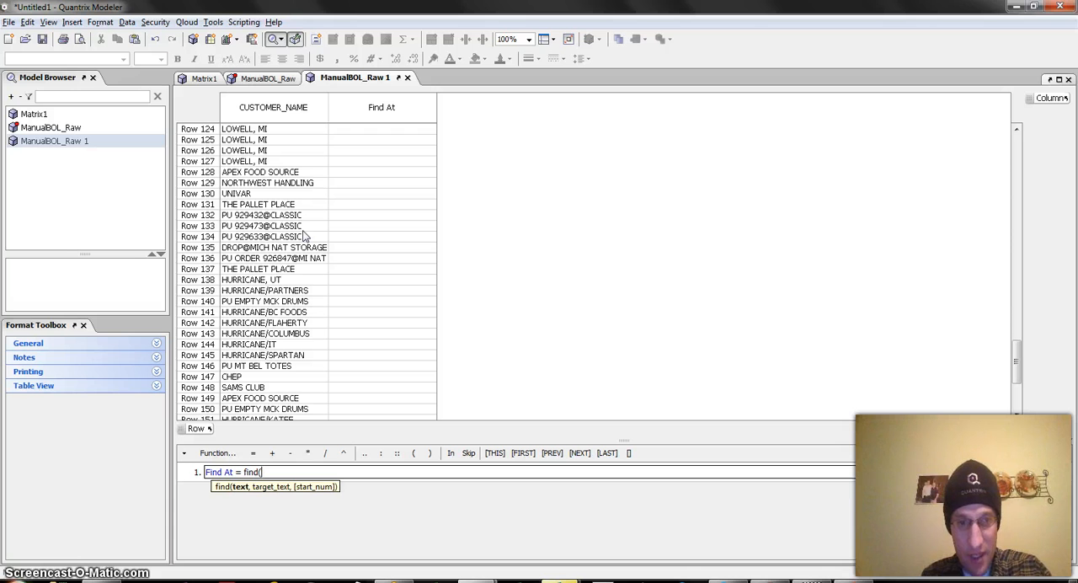
pyautogui.write('"@"')
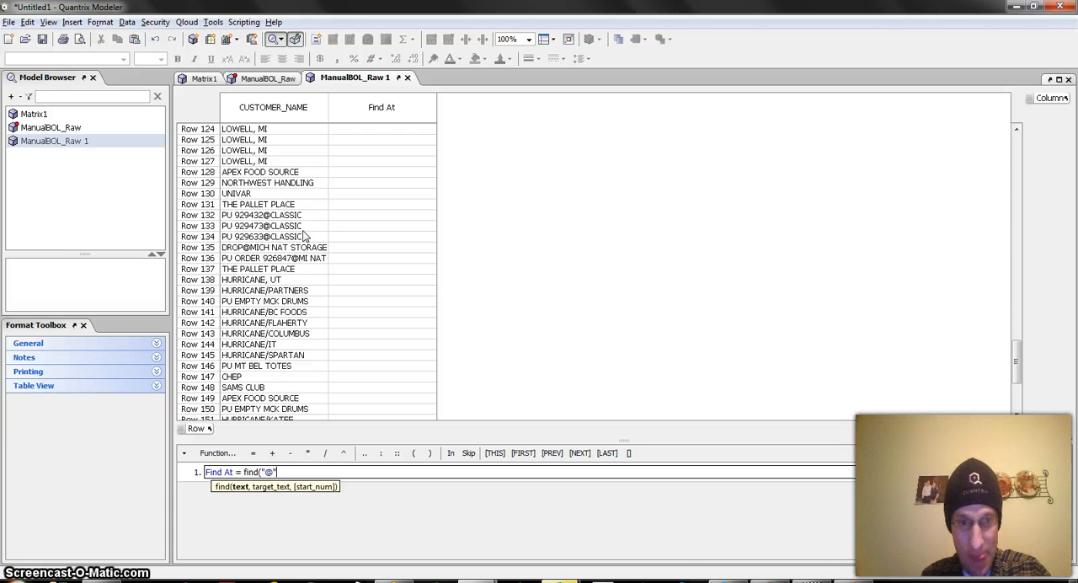
pyautogui.write(',')
pyautogui.click(250, 109)
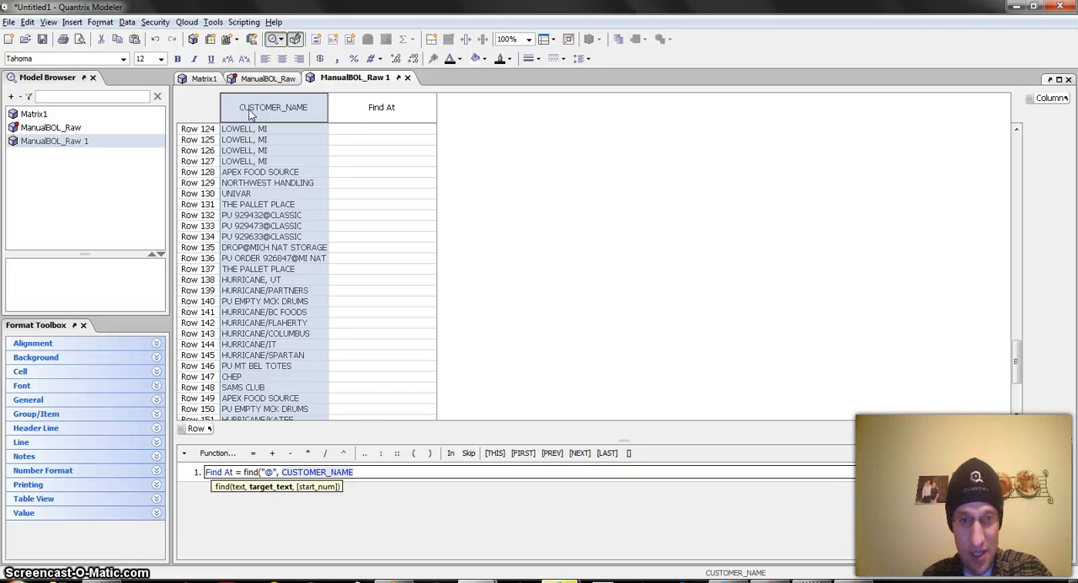
pyautogui.write(')')
pyautogui.press('Return')
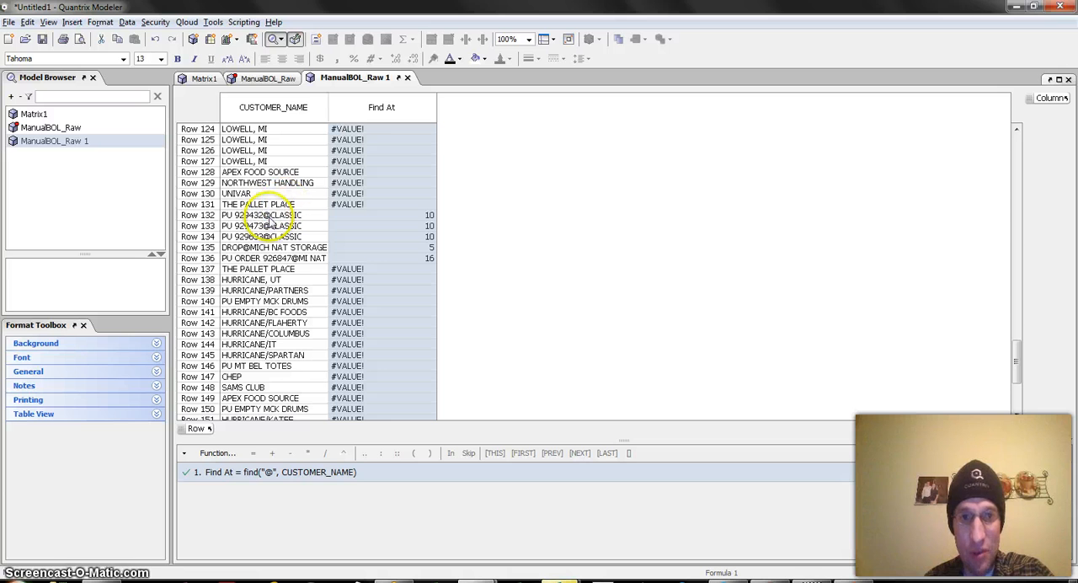
# Add a new column named "Goback" directly after the Find At column.
pyautogui.click(383, 105)
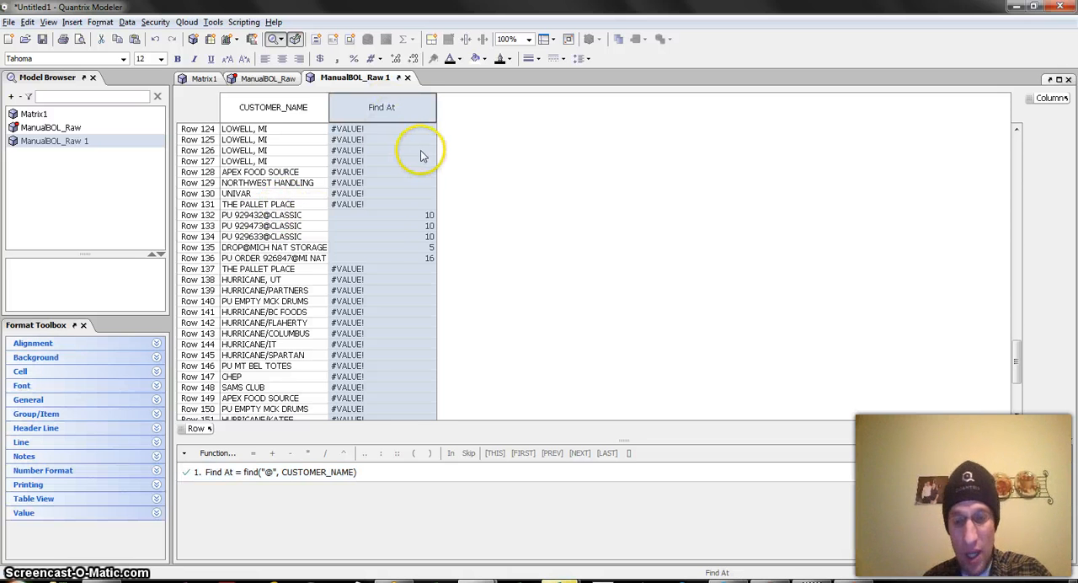
pyautogui.press('Return')
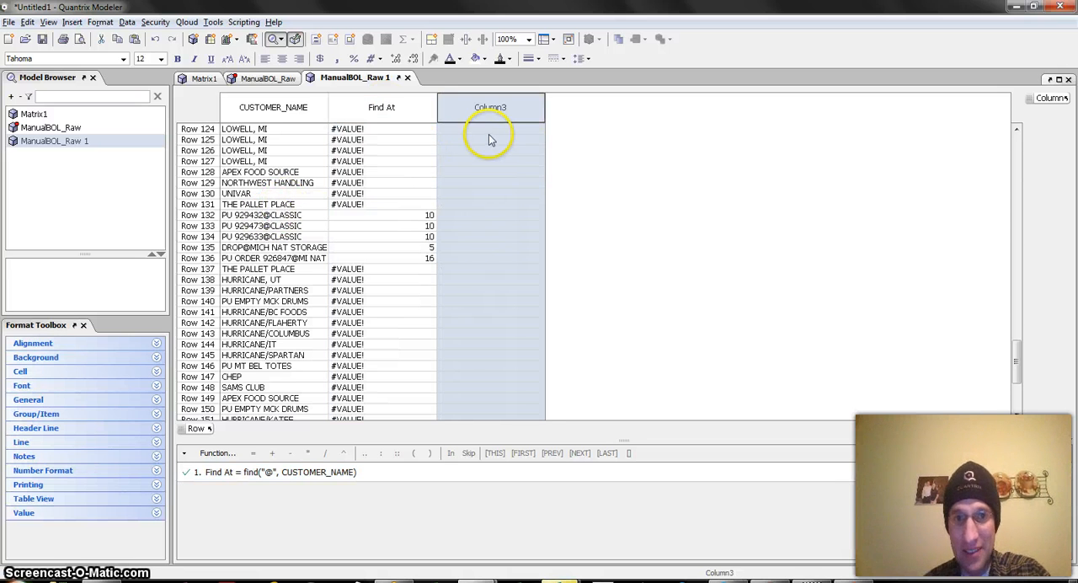
pyautogui.write('Go')
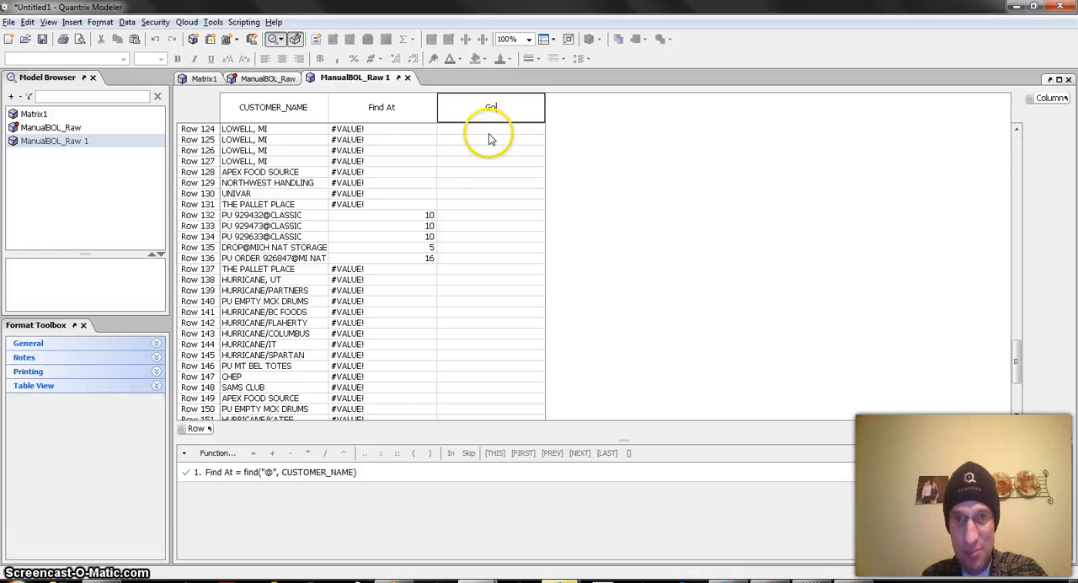
pyautogui.write('back')
pyautogui.press('Return')
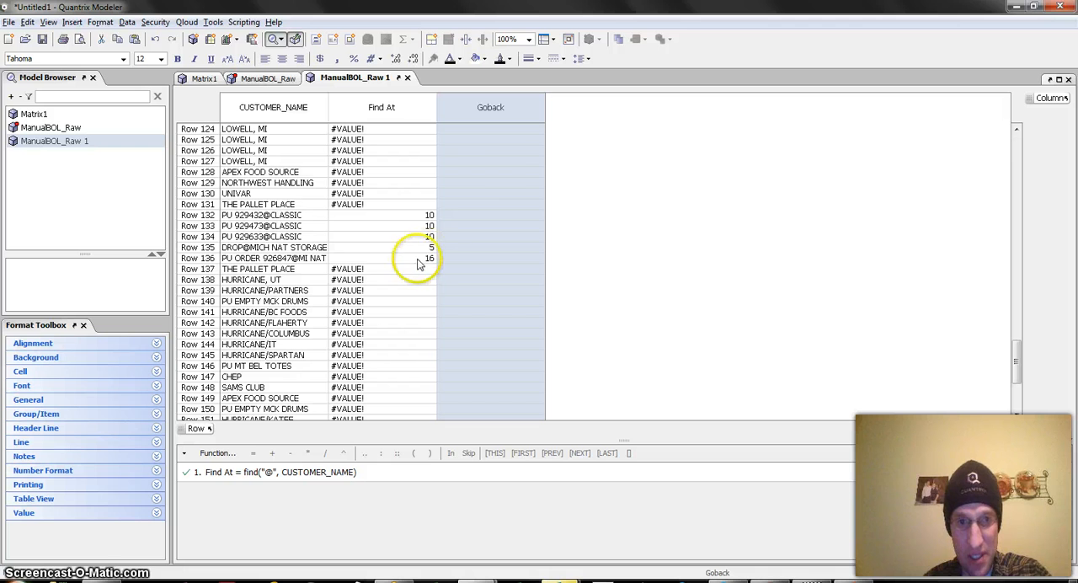
# Define the Goback column with the formula Find At-6.
pyautogui.write('=')
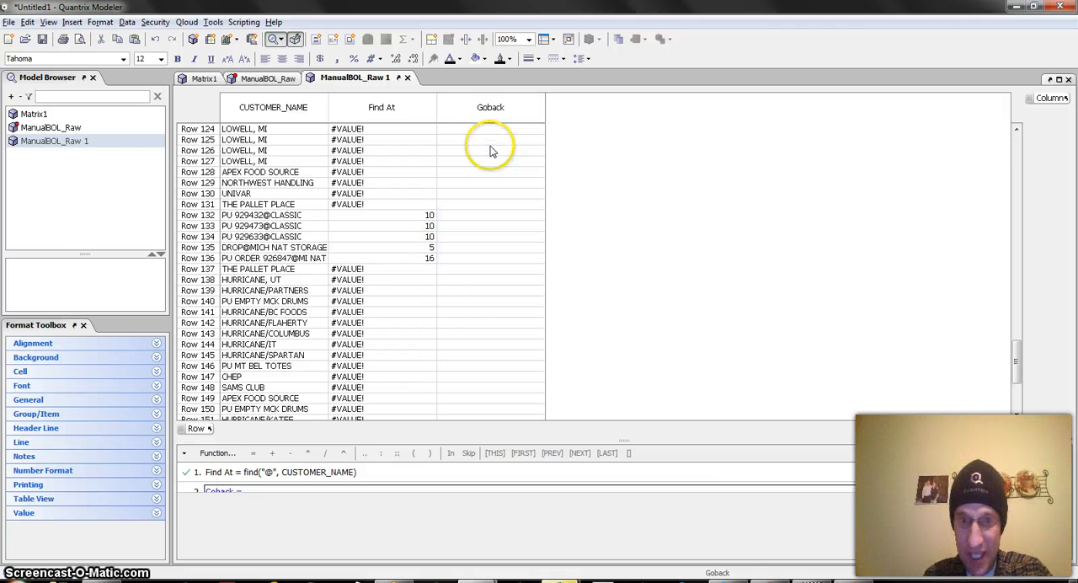
pyautogui.click(414, 117)
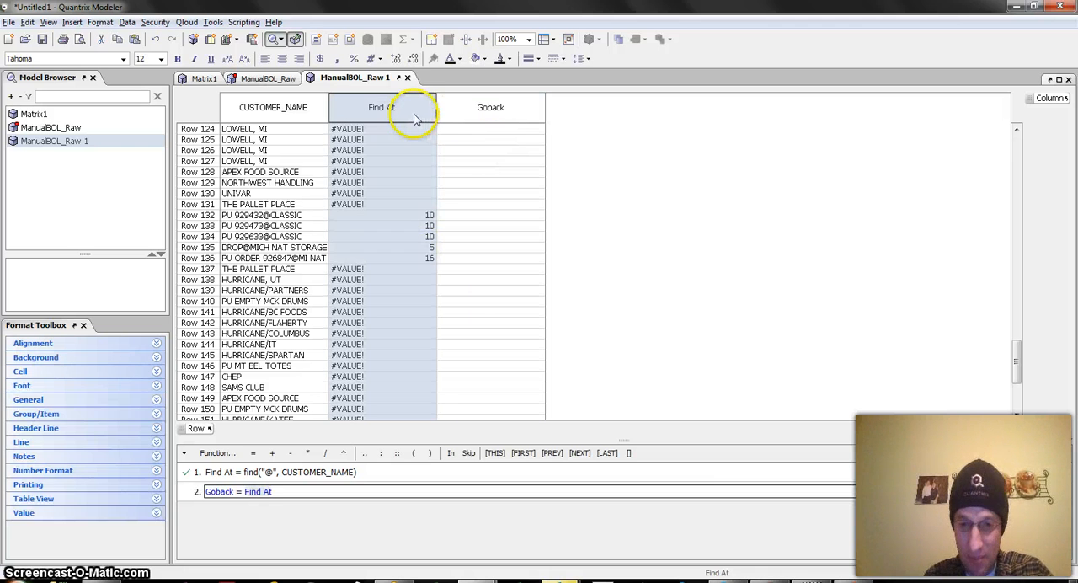
pyautogui.write('-6')
pyautogui.press('Return')
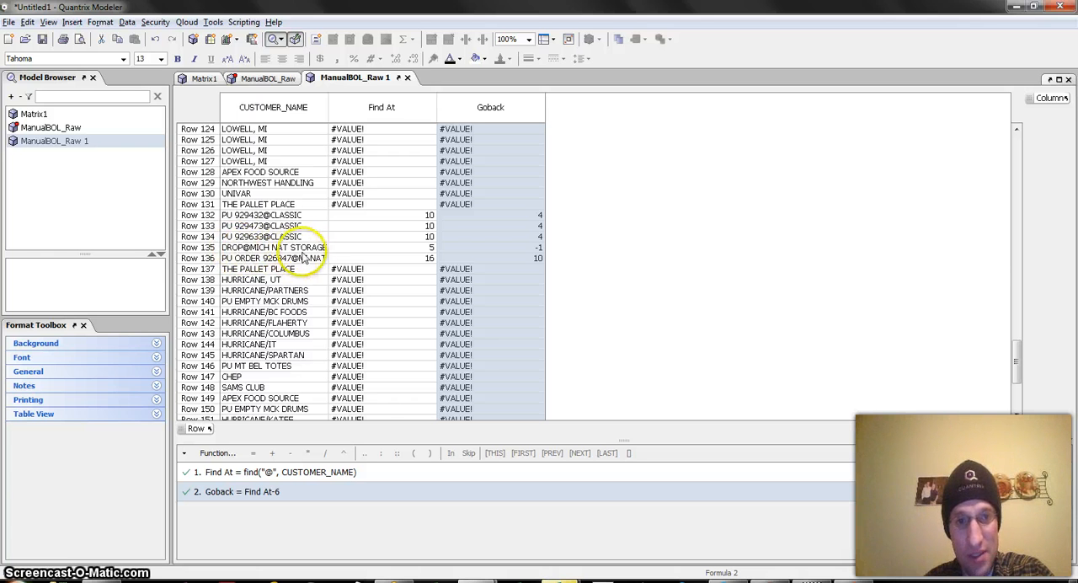
# Add a new column named "Answer" directly after the Goback column.
pyautogui.click(367, 107)
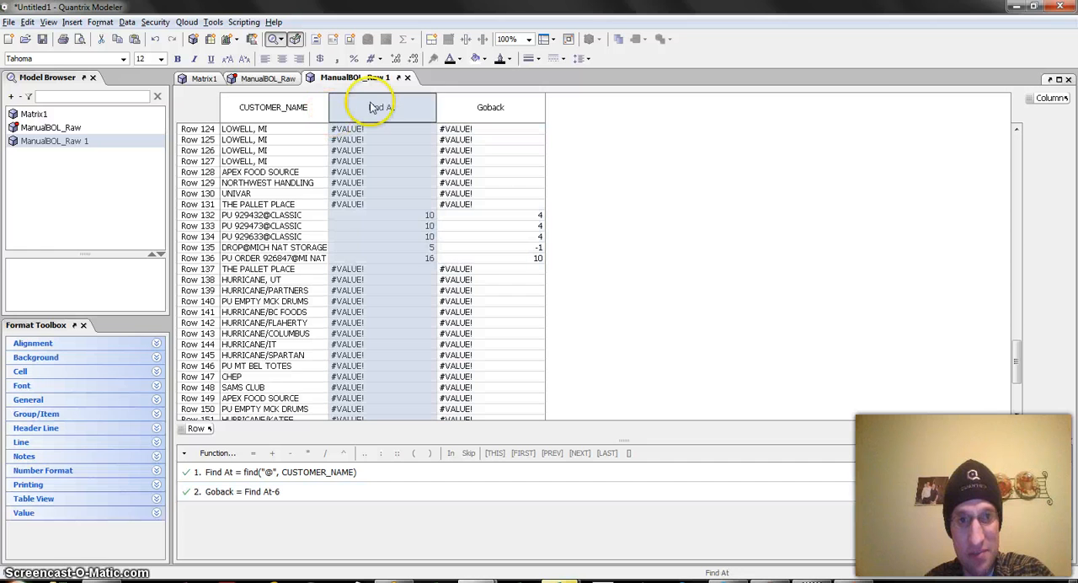
pyautogui.click(271, 247)
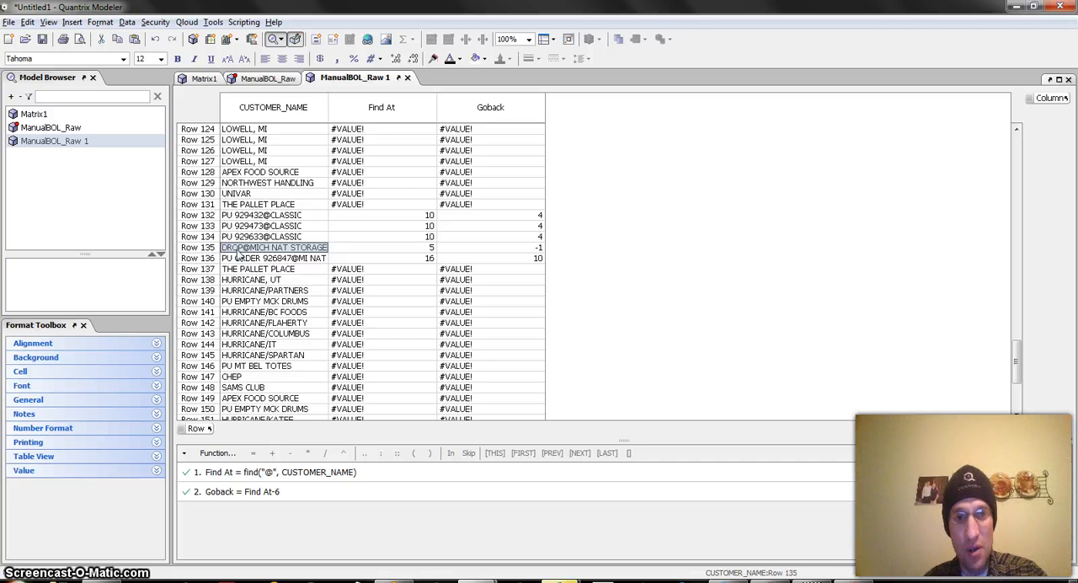
pyautogui.click(491, 111)
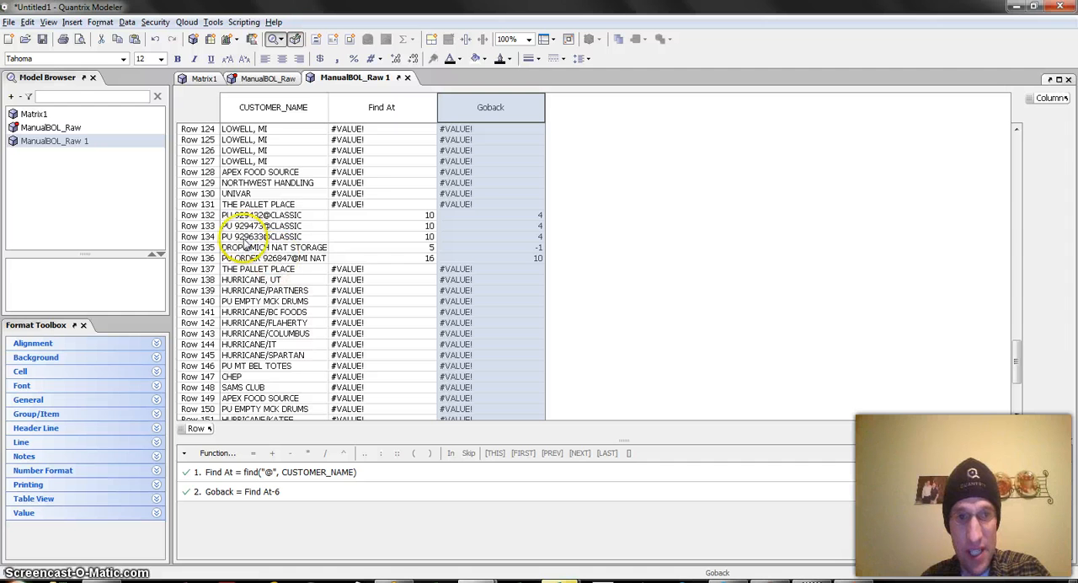
pyautogui.press('Return')
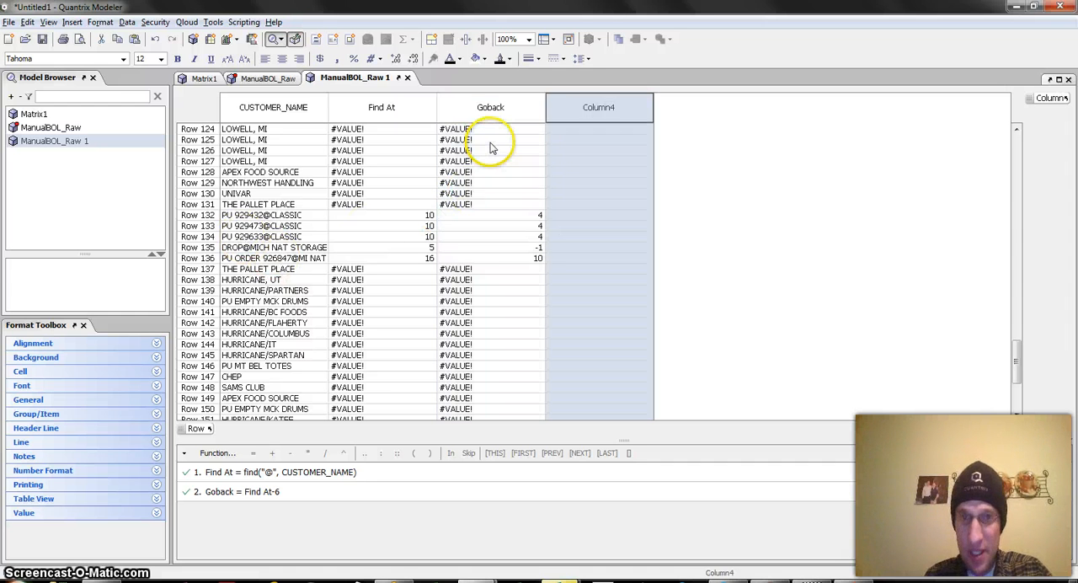
pyautogui.write('Answer')
pyautogui.press('Return')
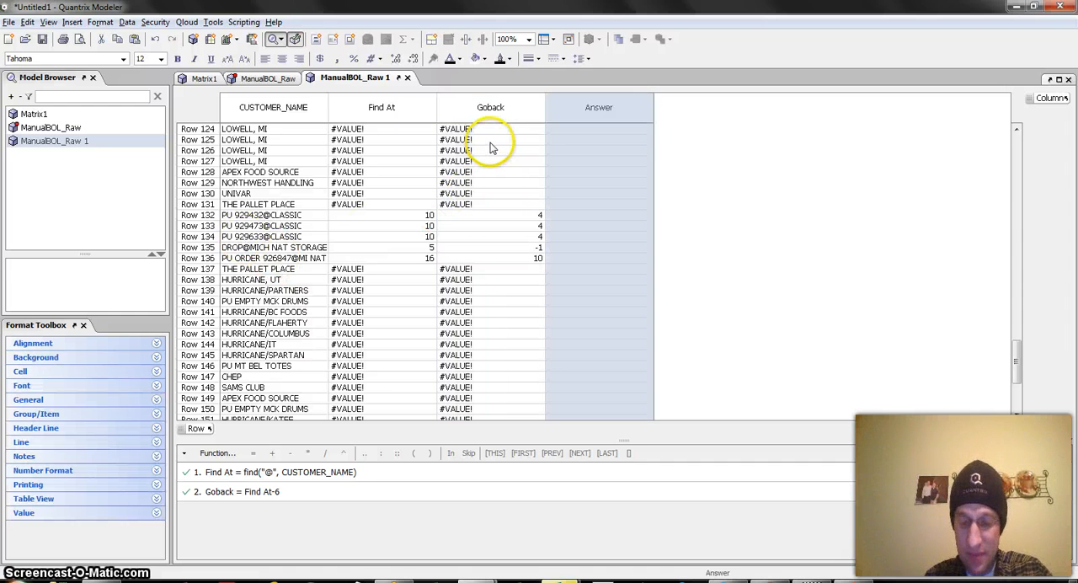
# Give the Answer column the formula mid(CUSTOMER_NAME, Goback, 6) to extract the six-character order number.
pyautogui.write('= ')
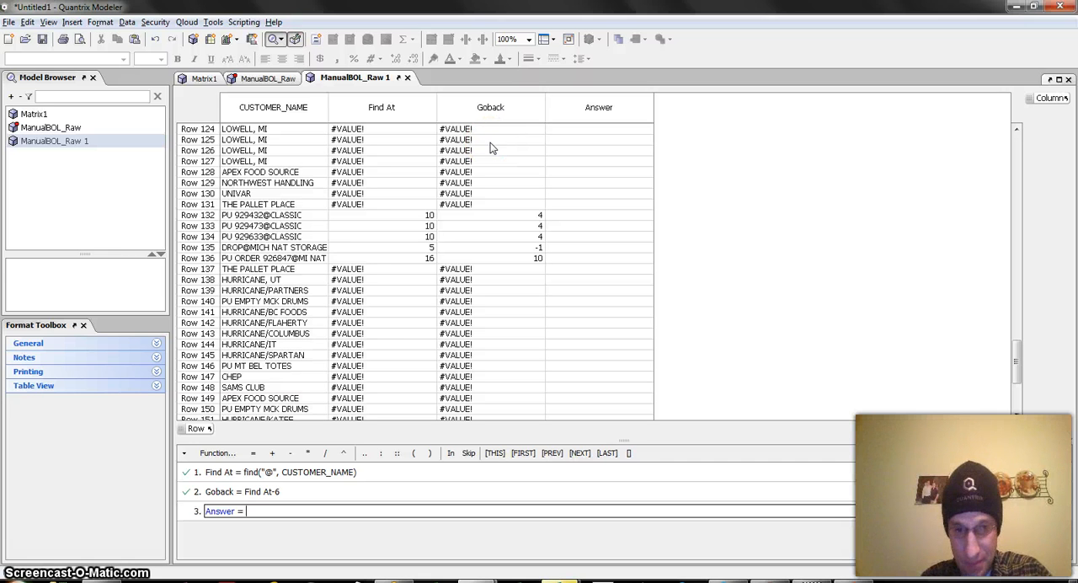
pyautogui.write('mid(')
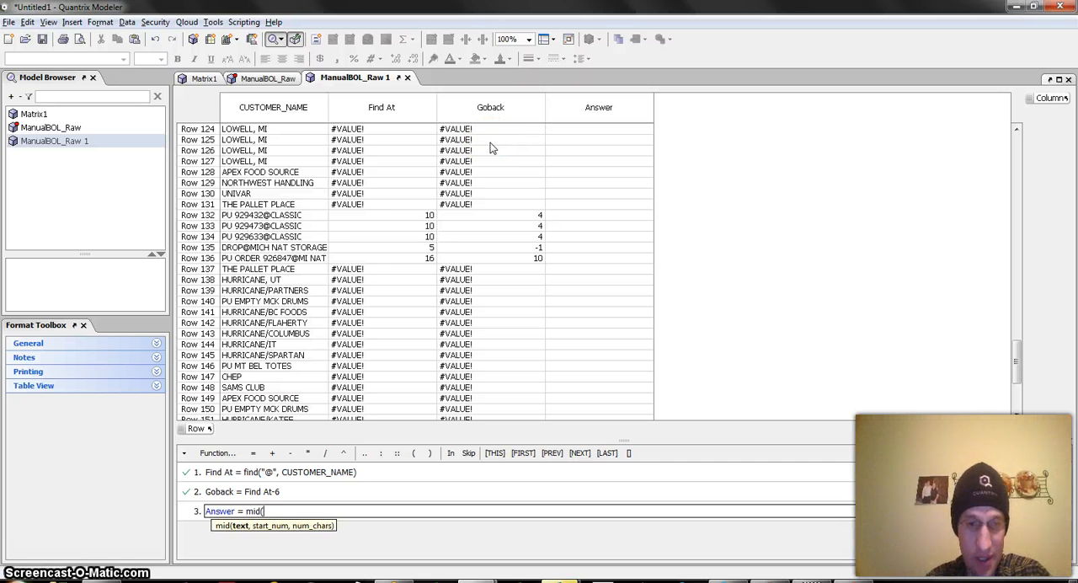
pyautogui.click(292, 114)
pyautogui.write(',')
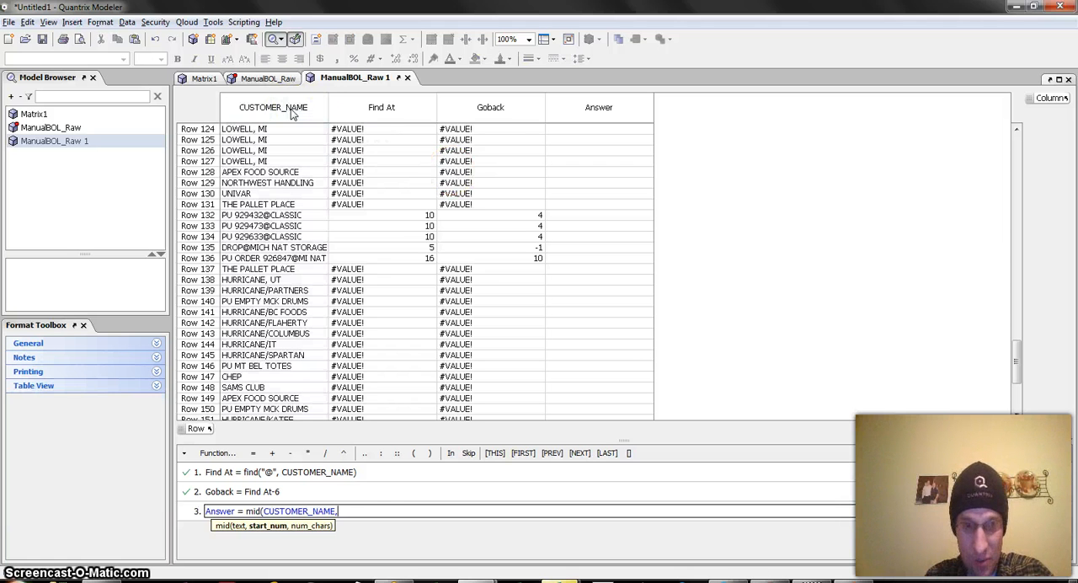
pyautogui.click(497, 112)
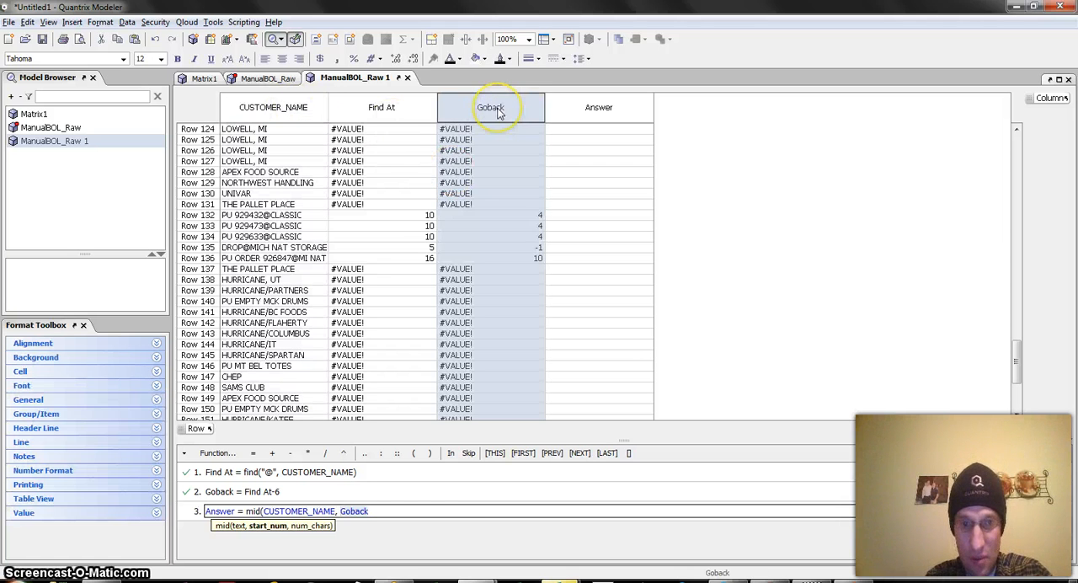
pyautogui.write(', ')
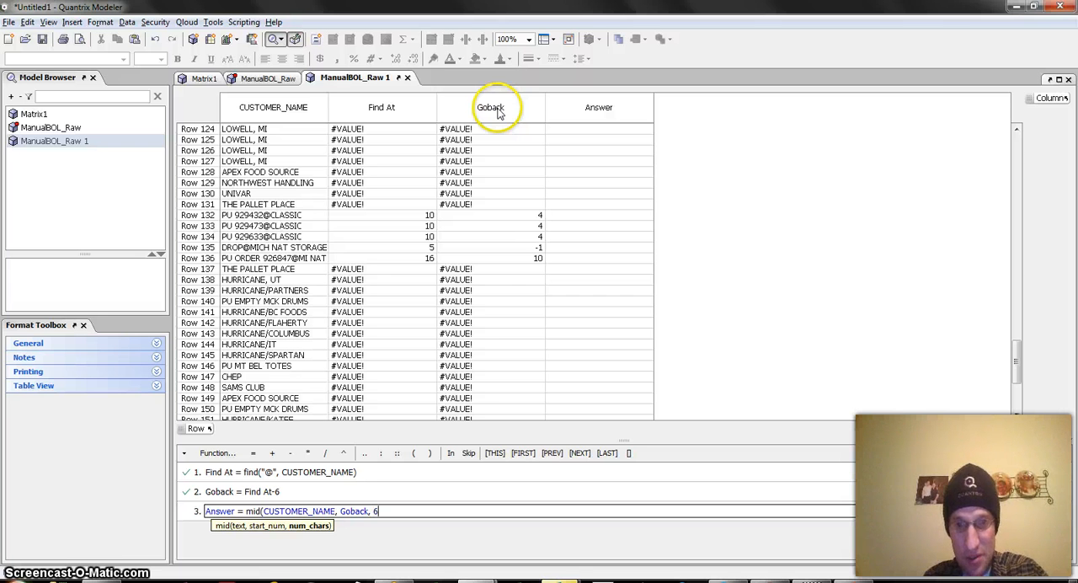
pyautogui.write('6)')
pyautogui.press('Return')
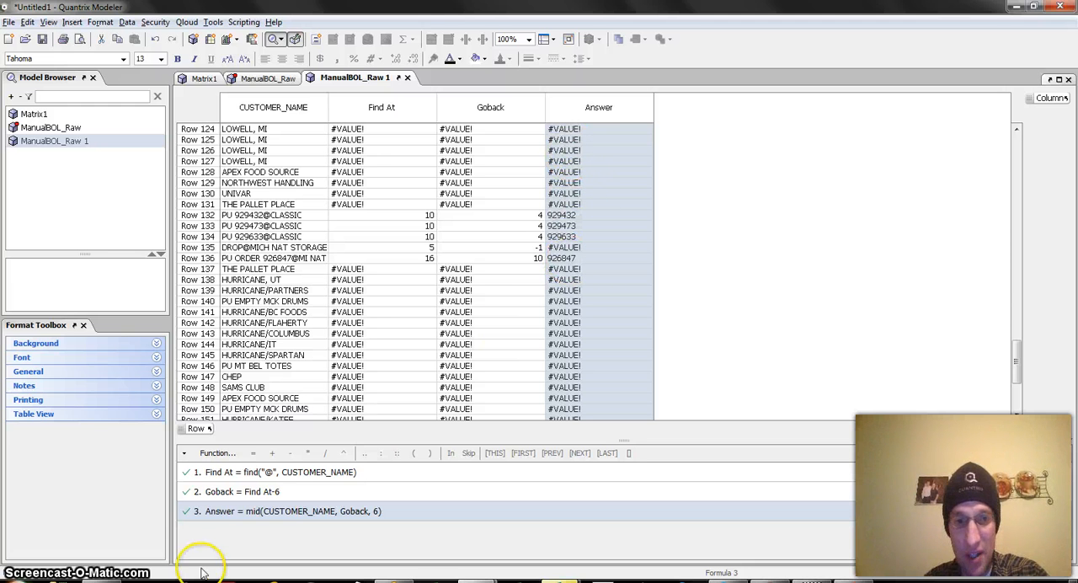
# Wrap the Answer formula's mid expression in clearerror with an empty replacement value so that errors are blanked.
pyautogui.click(250, 511)
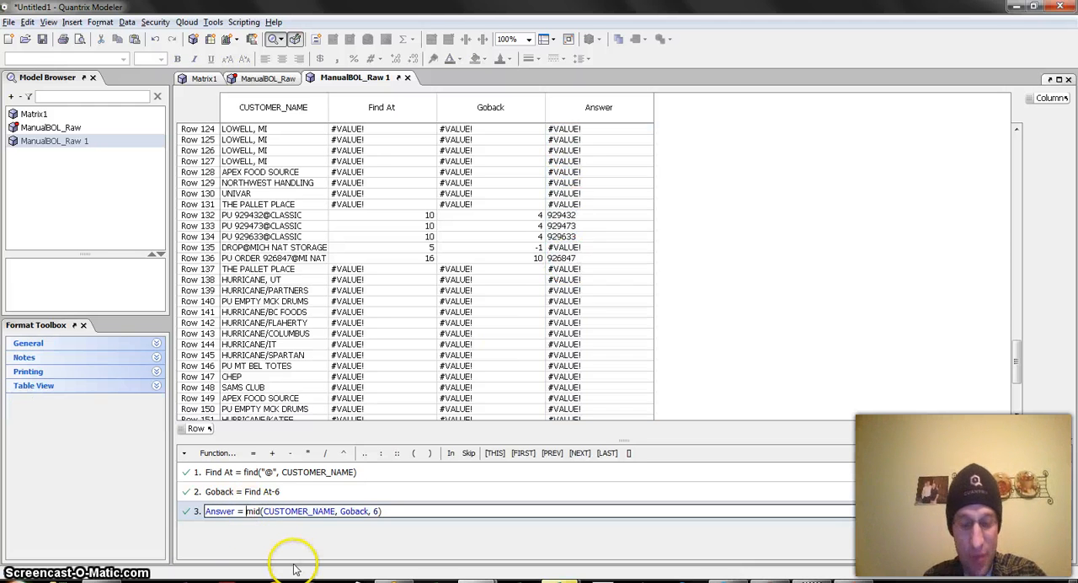
pyautogui.write('clearerror(')
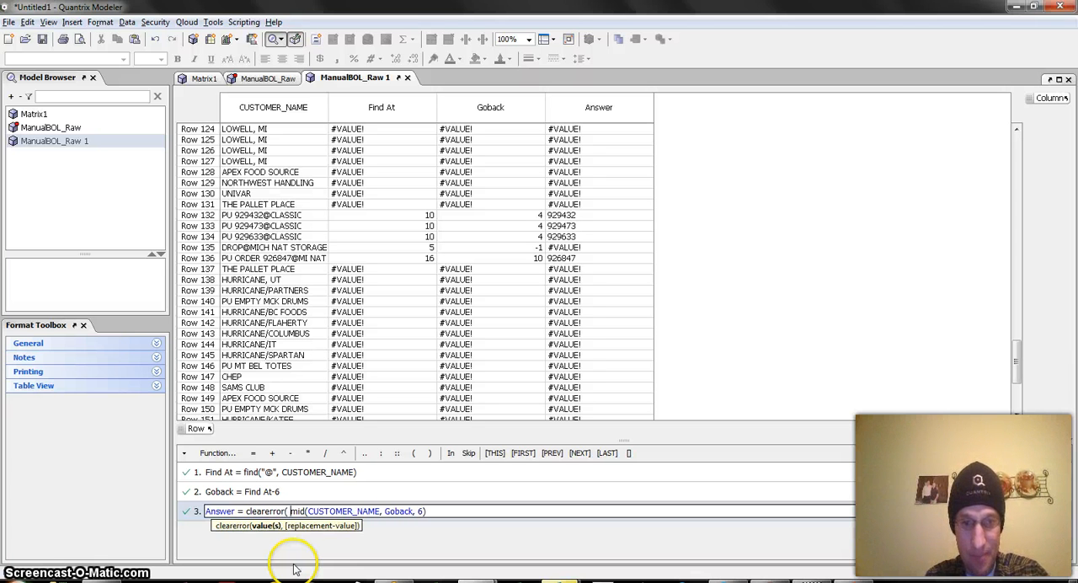
pyautogui.click(438, 512)
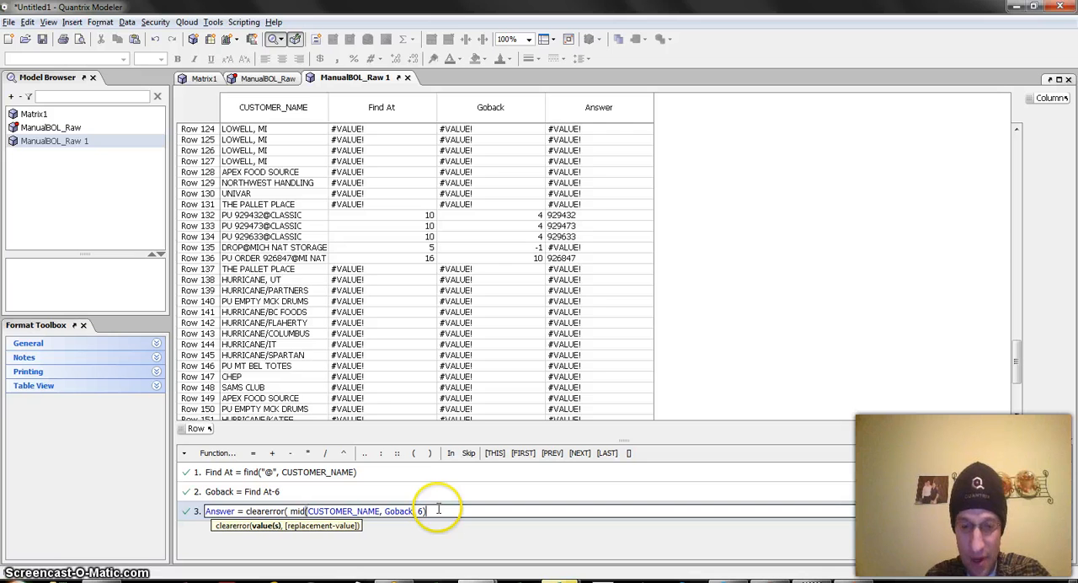
pyautogui.write(', )')
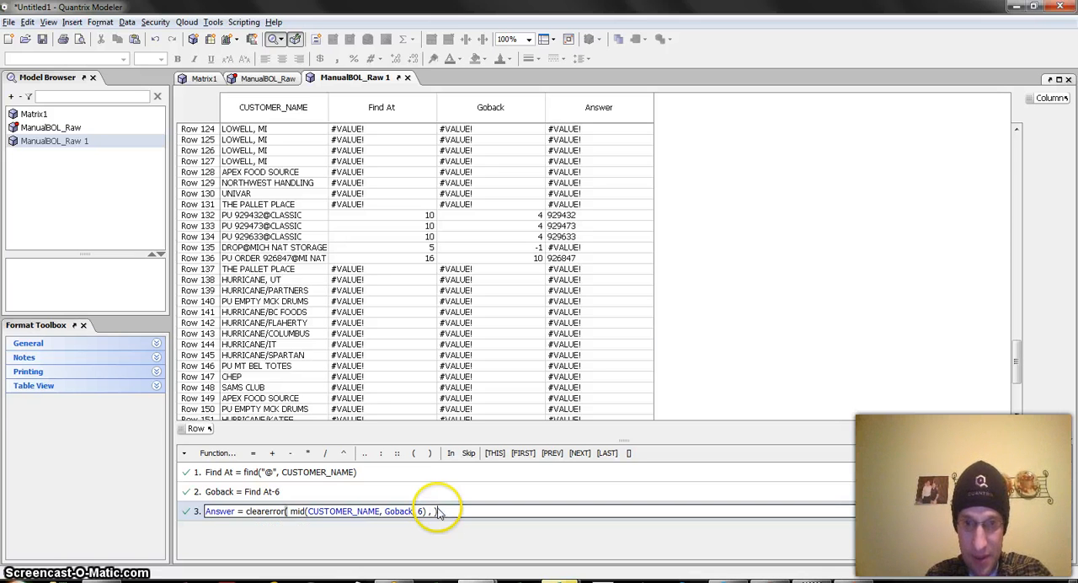
pyautogui.press('Return')
pyautogui.click(556, 248)
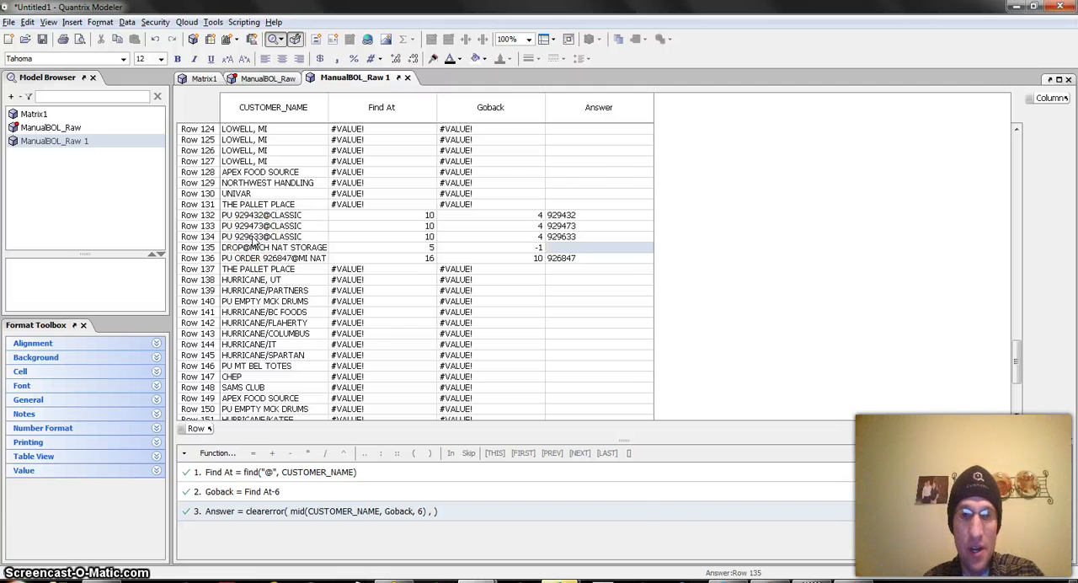
# Switch to the presentation and show the slide about the Find and MID functions.
pyautogui.hotkey('alt', 'Tab')
pyautogui.scroll(-2, 654, 346)
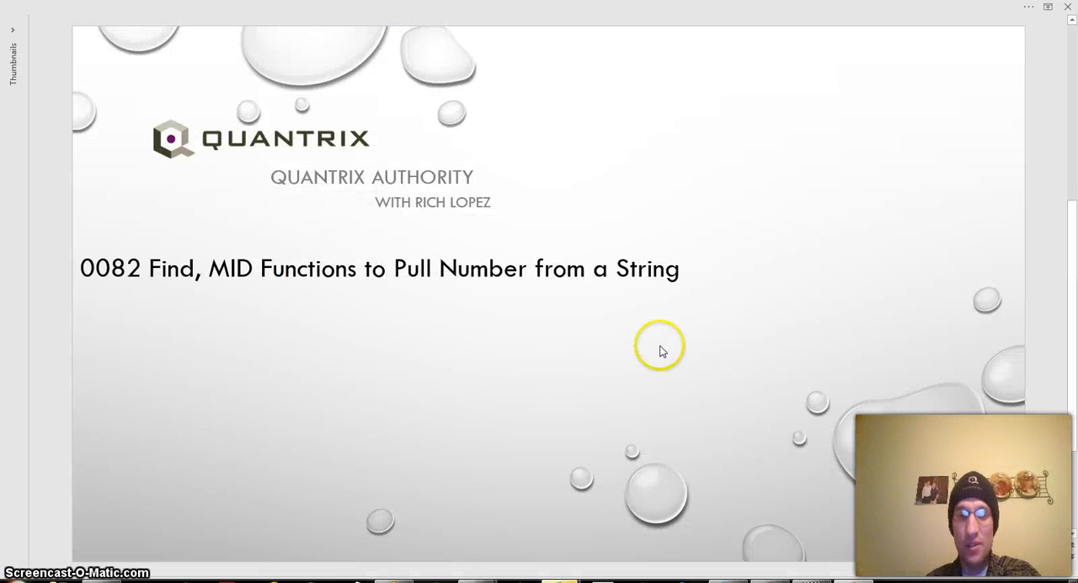